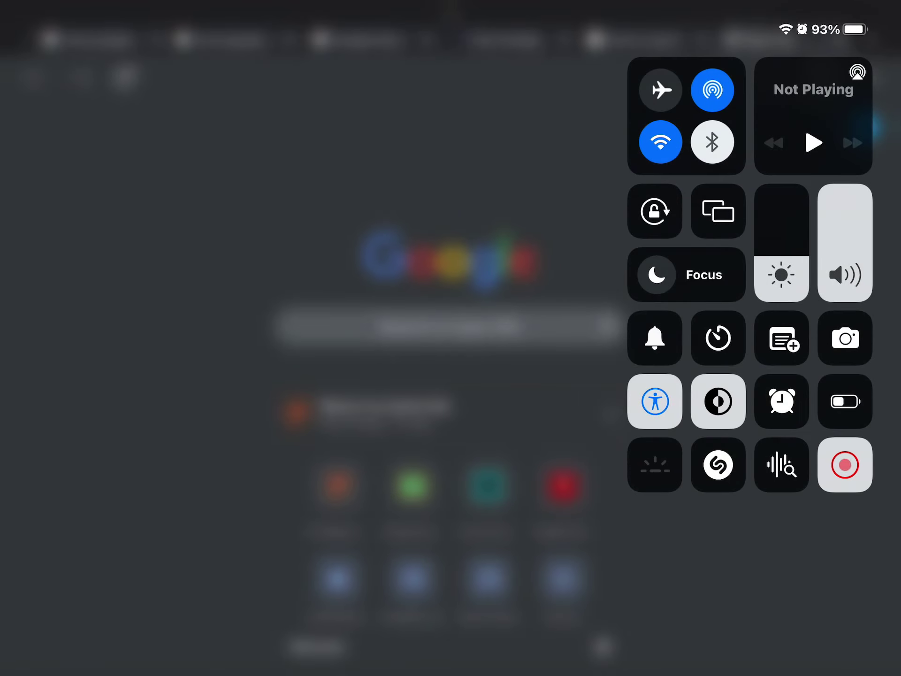
Dismiss Control Center and focus the username field on the Prodigy student login page.
left_click(282, 352)
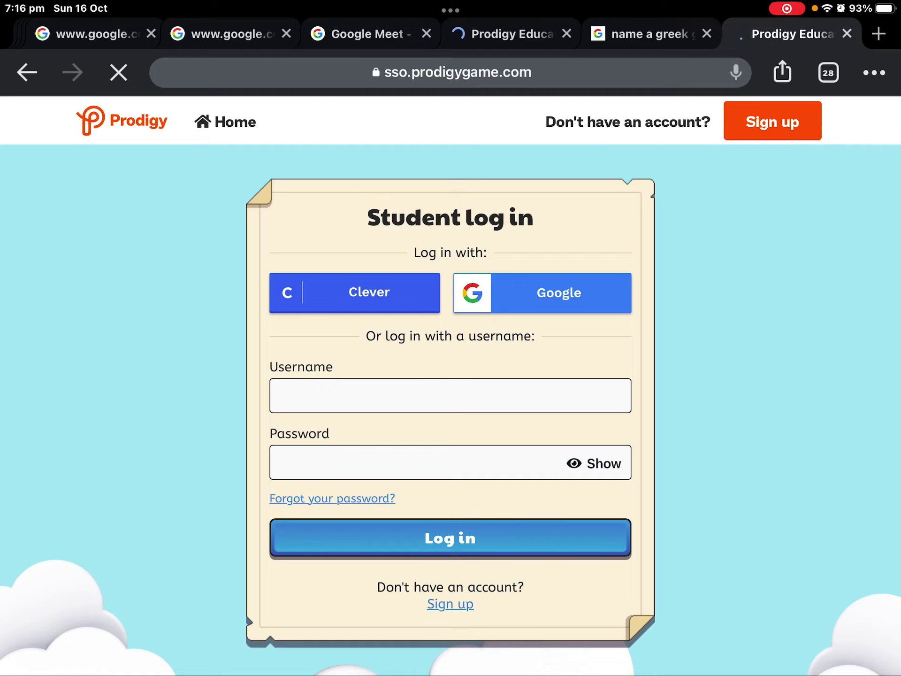
left_click(450, 395)
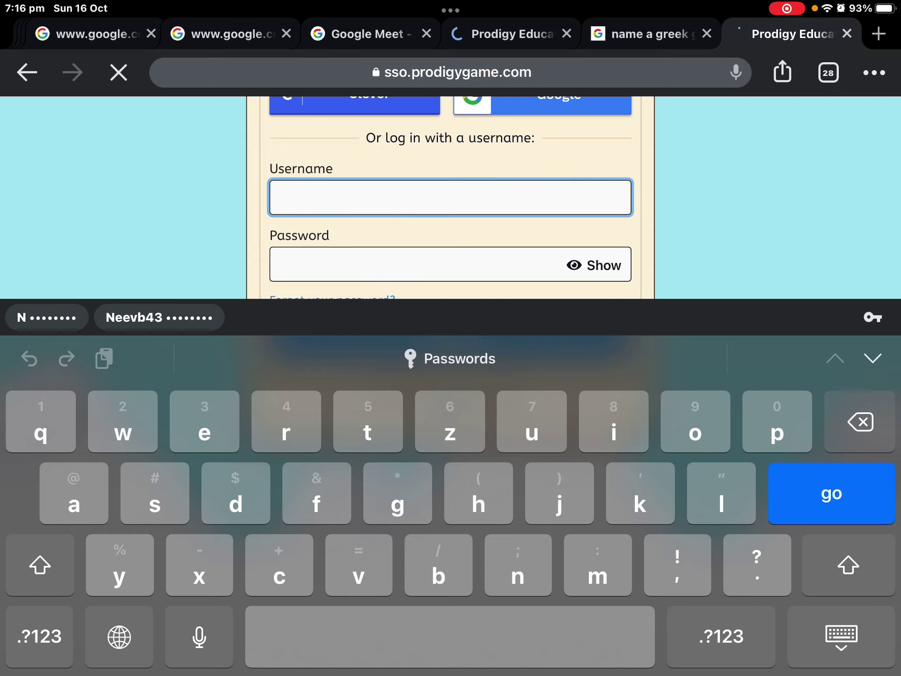
left_click(158, 317)
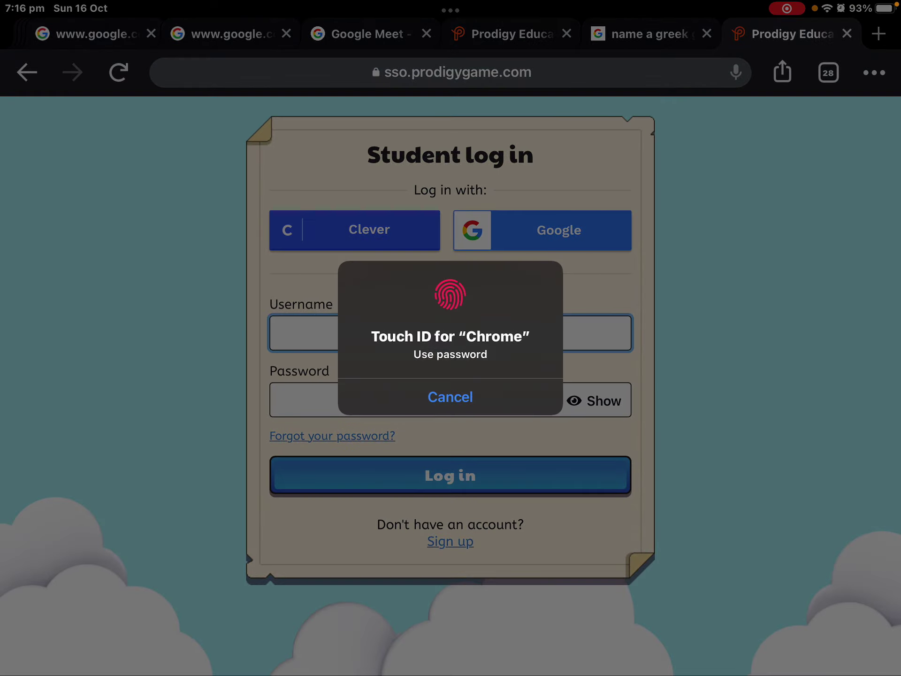
left_click(450, 396)
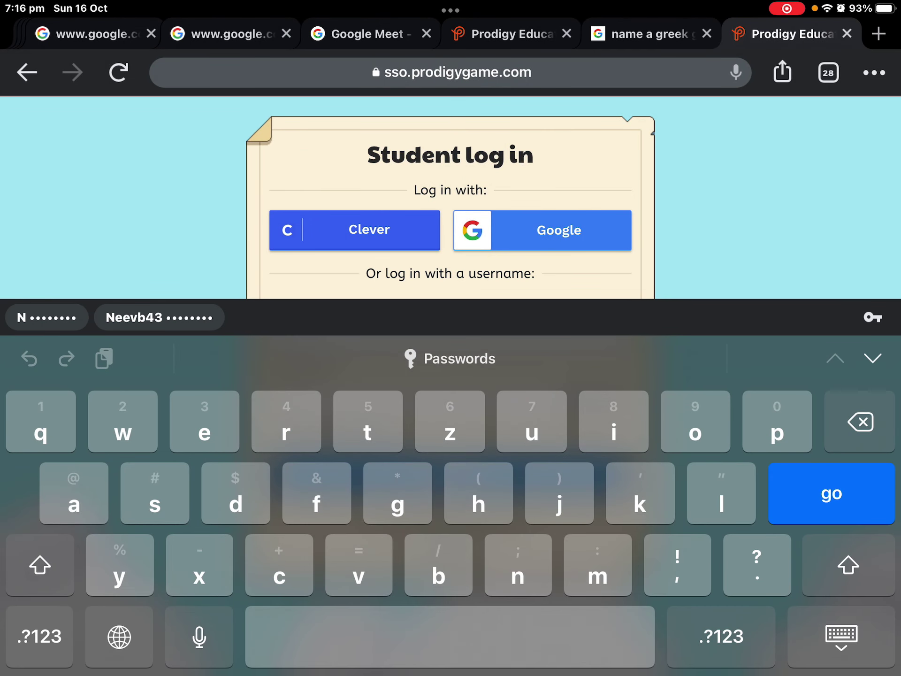
left_click(848, 566)
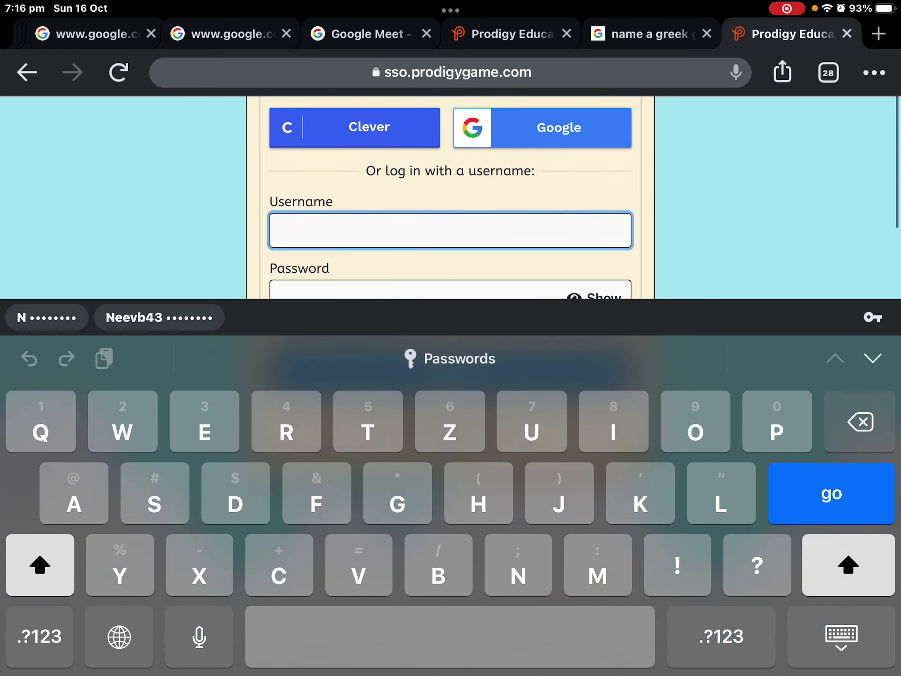
left_click(841, 635)
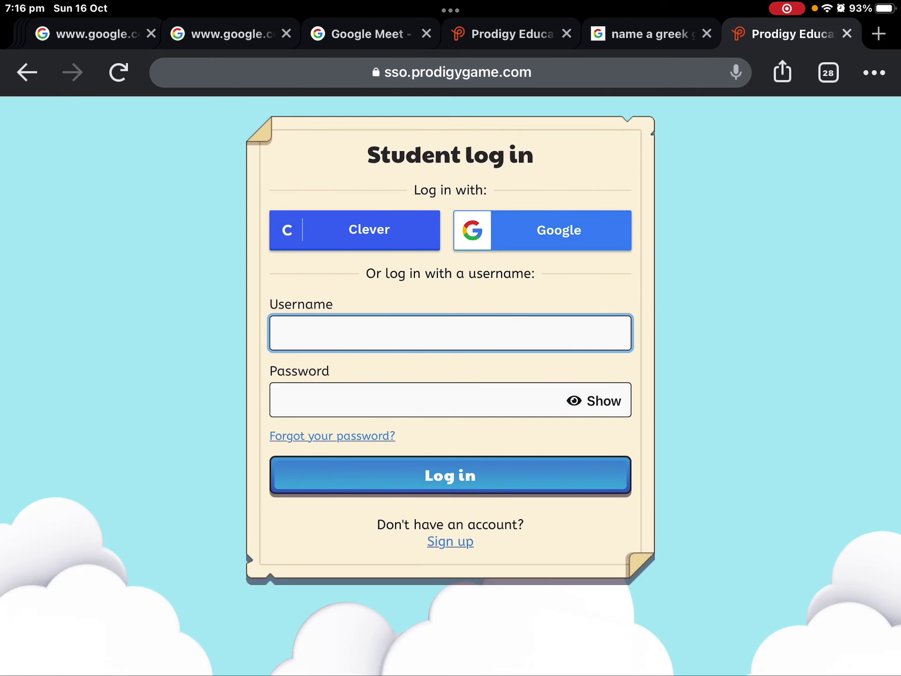
Autofill the saved prodigygame.com password and log in to the student account.
key("Passwords")
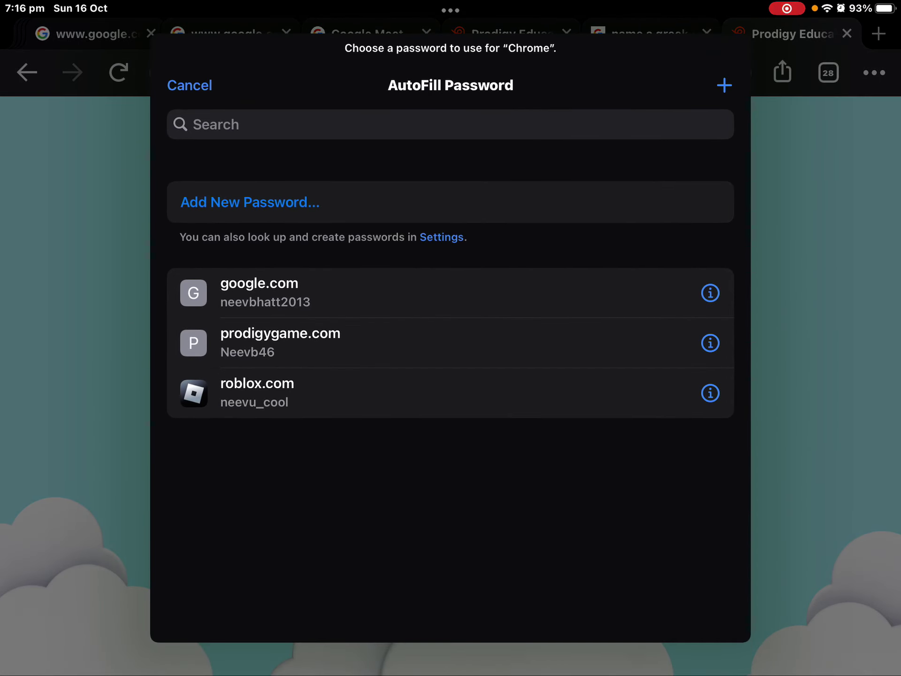
left_click(190, 85)
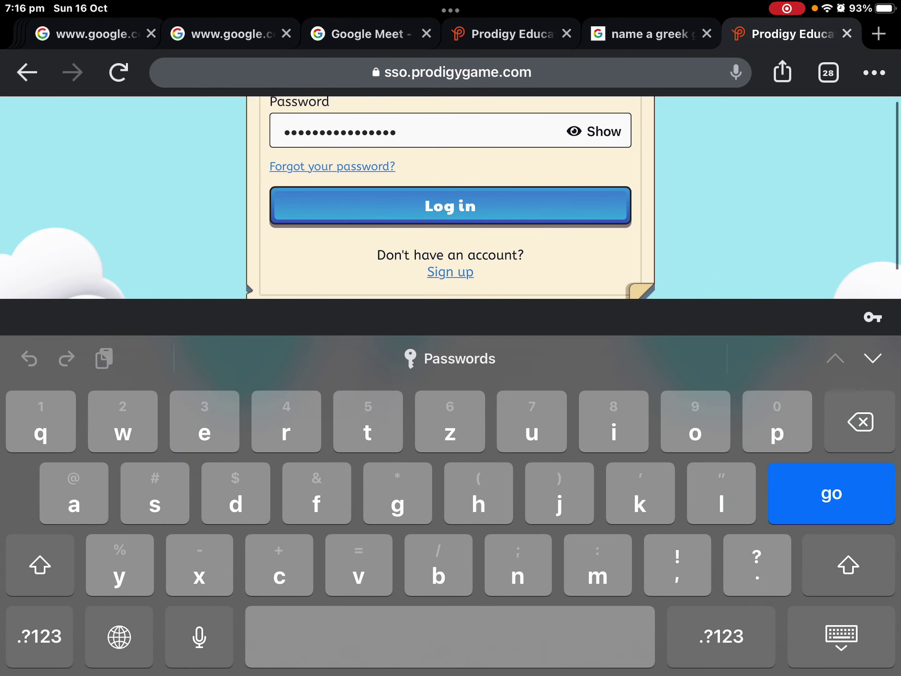
left_click(450, 204)
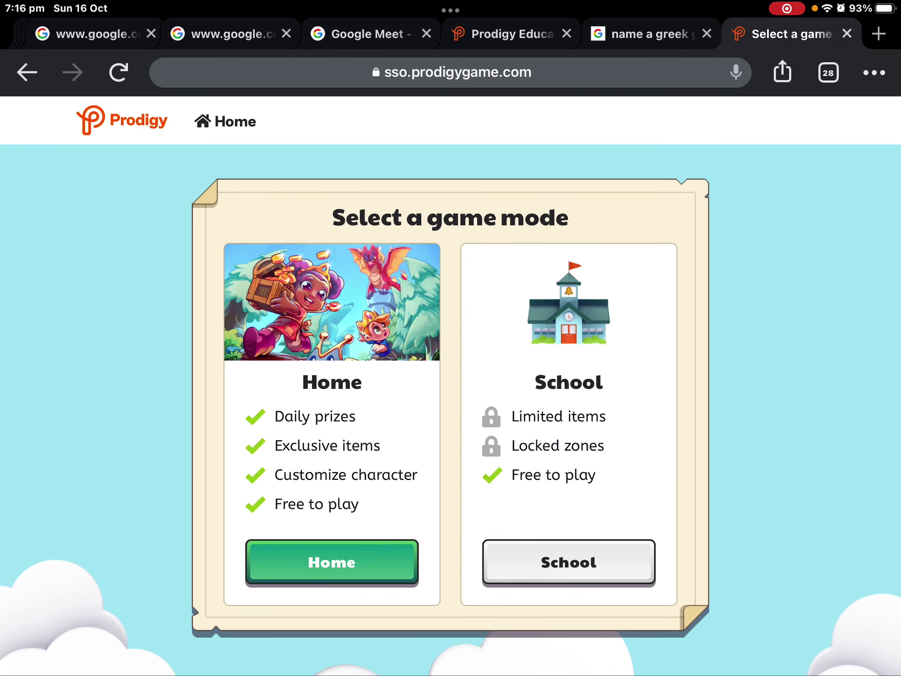
Select the green Home option on the Select a game mode screen.
left_click(332, 562)
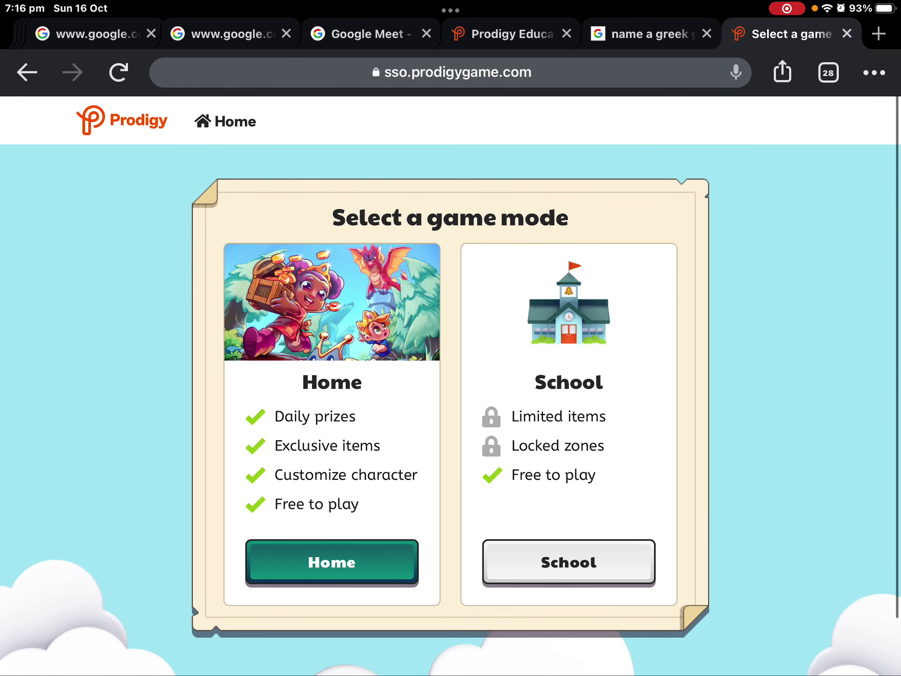